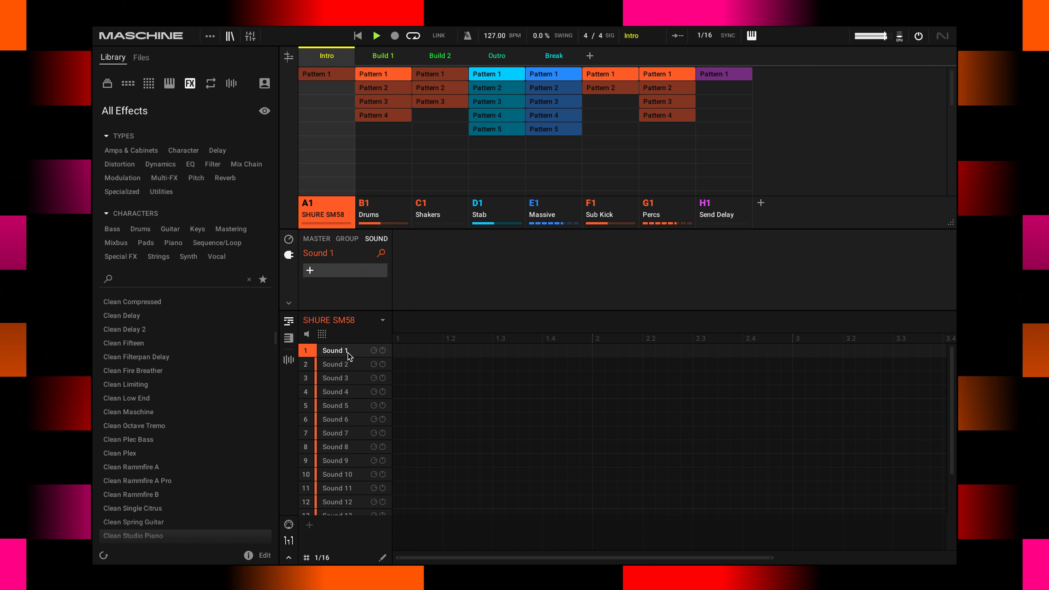
Step: Open the sampling view for Sound 1 and set its recording source to Ext. Mono on In 1 L with monitoring on
click(290, 363)
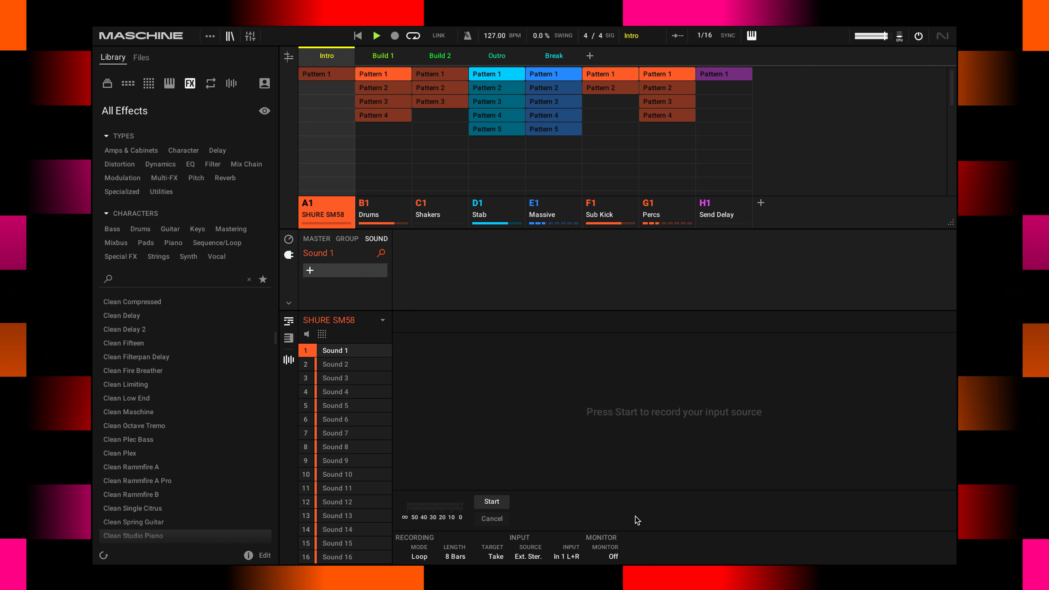
click(531, 557)
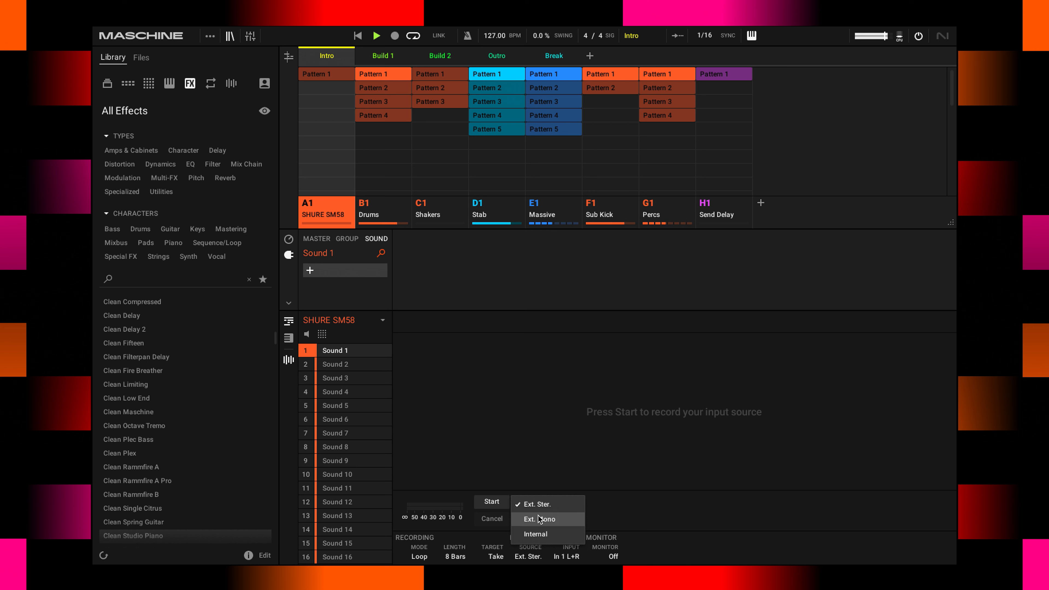
click(538, 535)
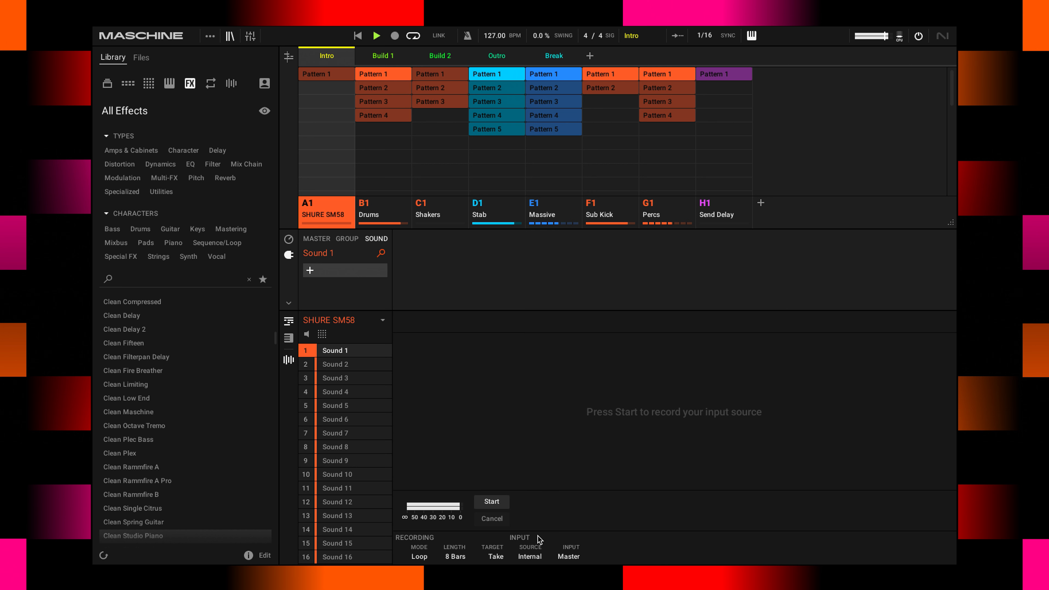
click(531, 558)
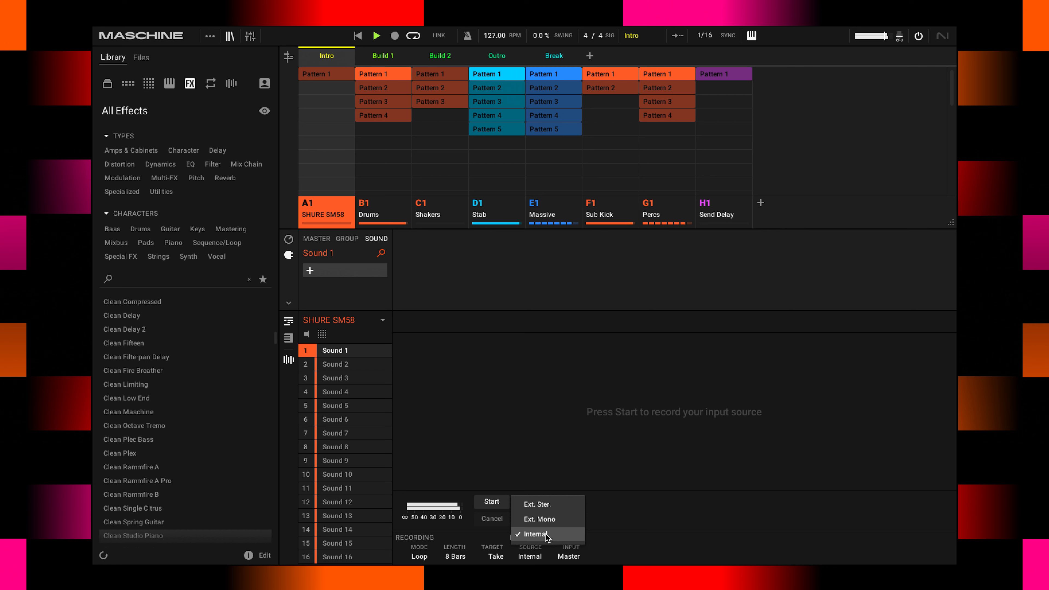
click(540, 522)
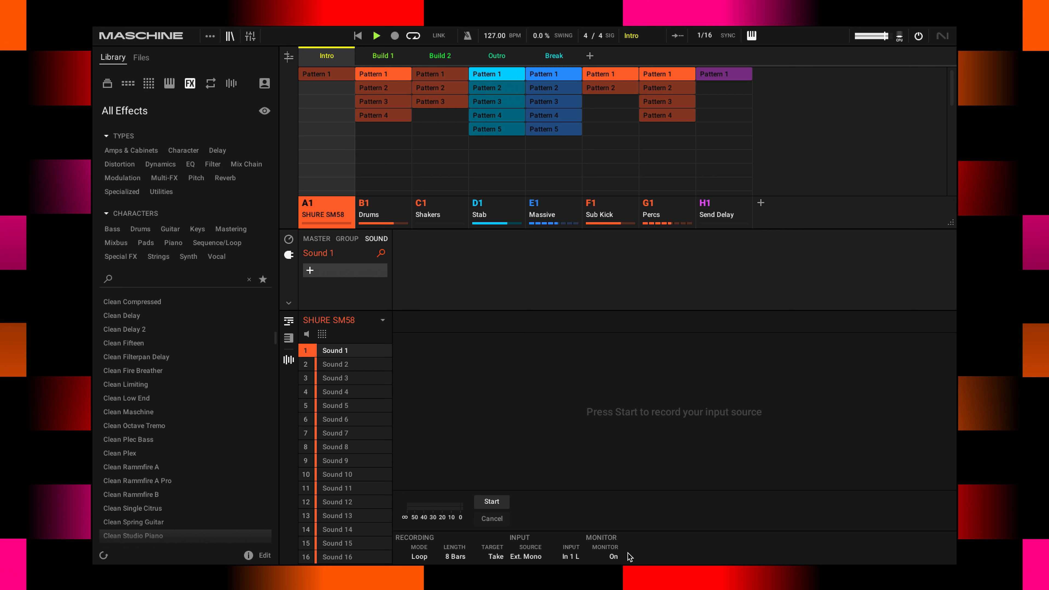
Step: Record an 8-bar take into Sound 1 from the external mono input, keeping the recording mode on Loop
click(426, 557)
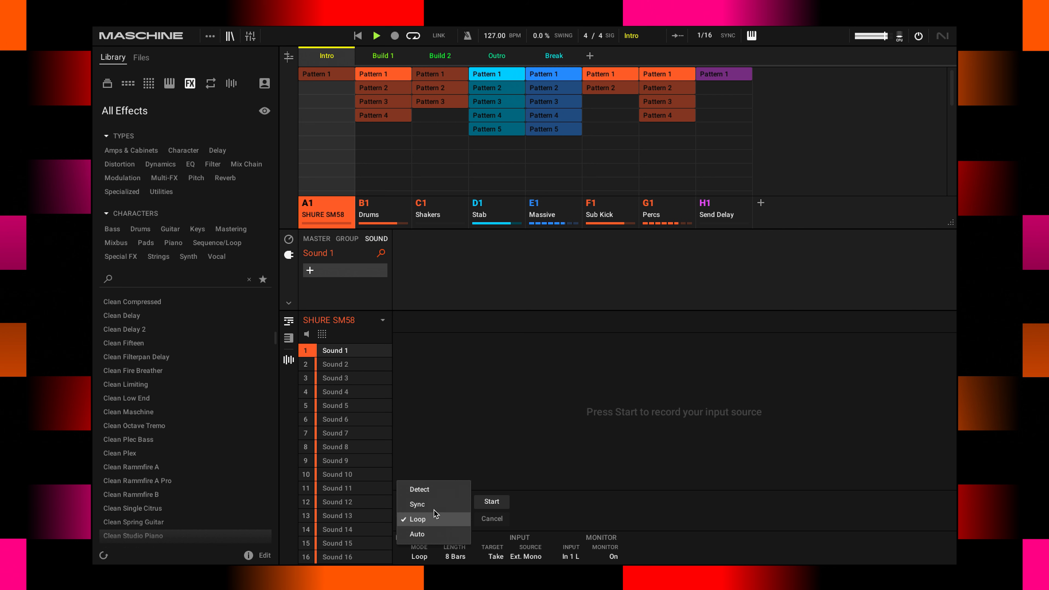
click(576, 517)
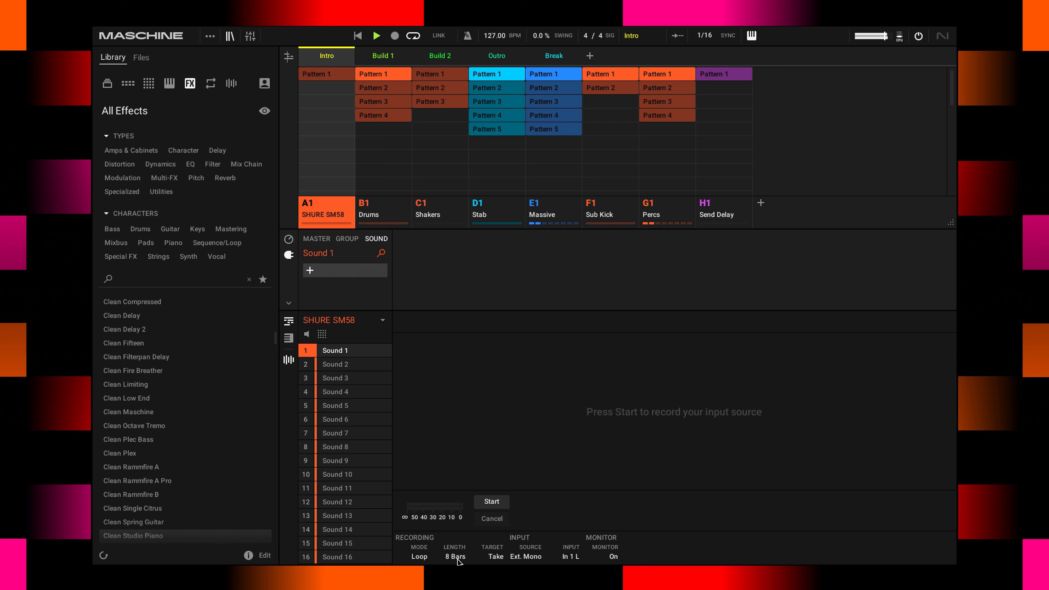
click(495, 502)
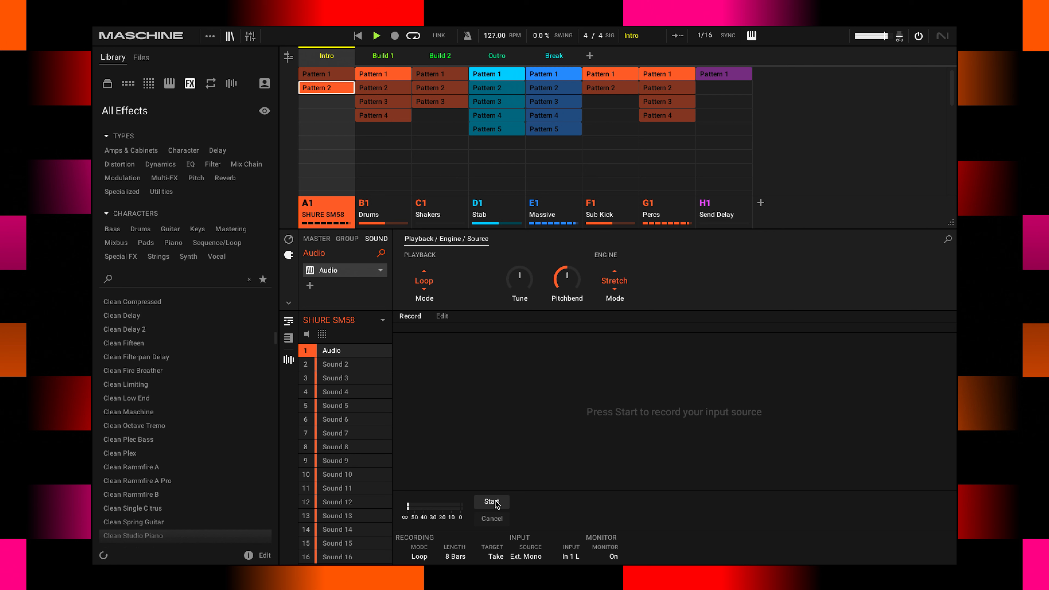
click(495, 502)
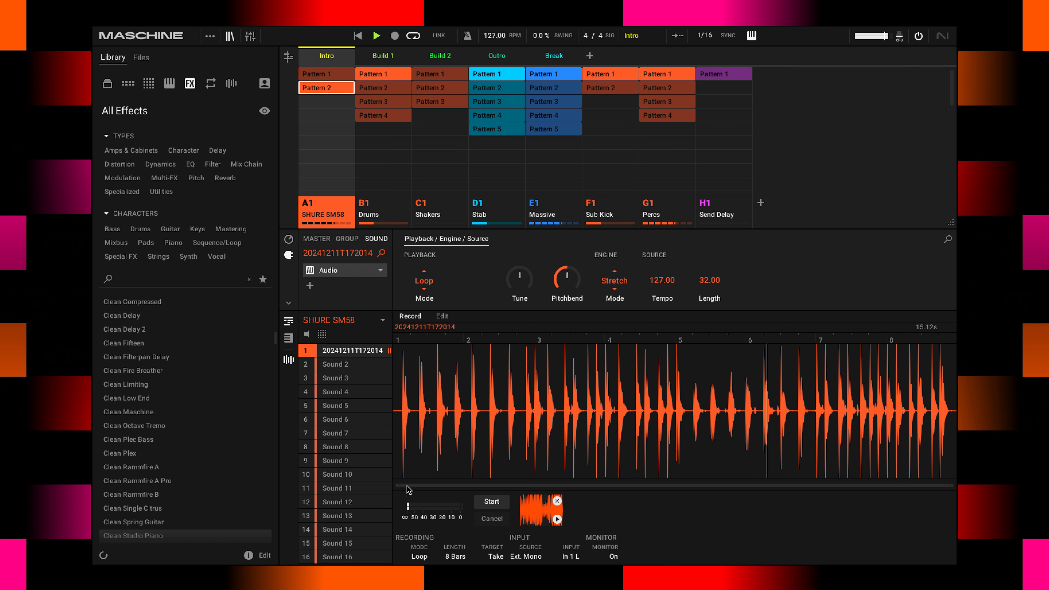
Step: Move the recorded take's play range start to 1928 in the sample editor and lower the Audio module's Tune slightly
drag(405, 485, 375, 376)
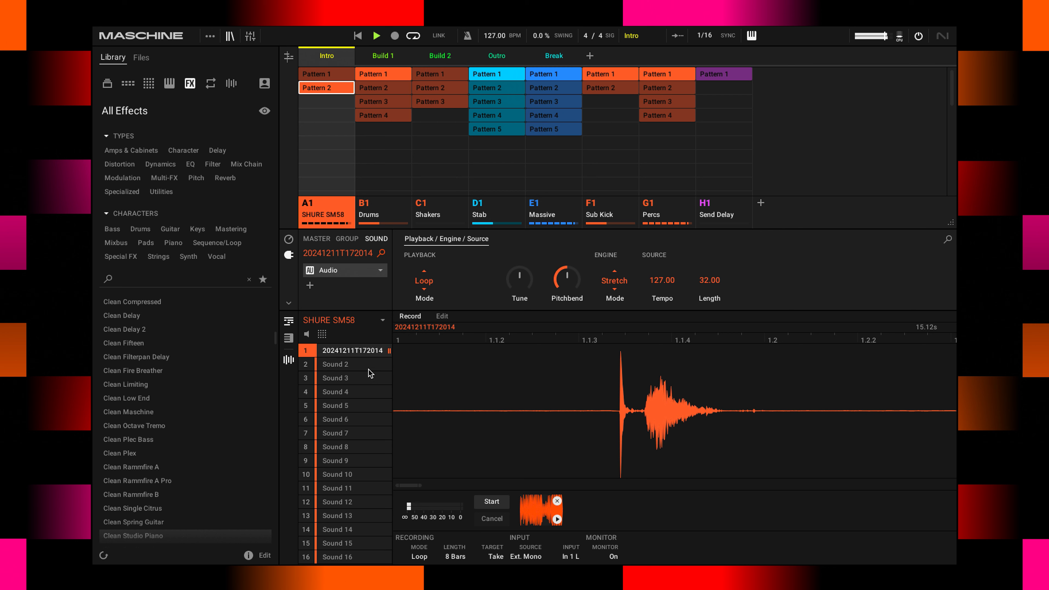
click(442, 316)
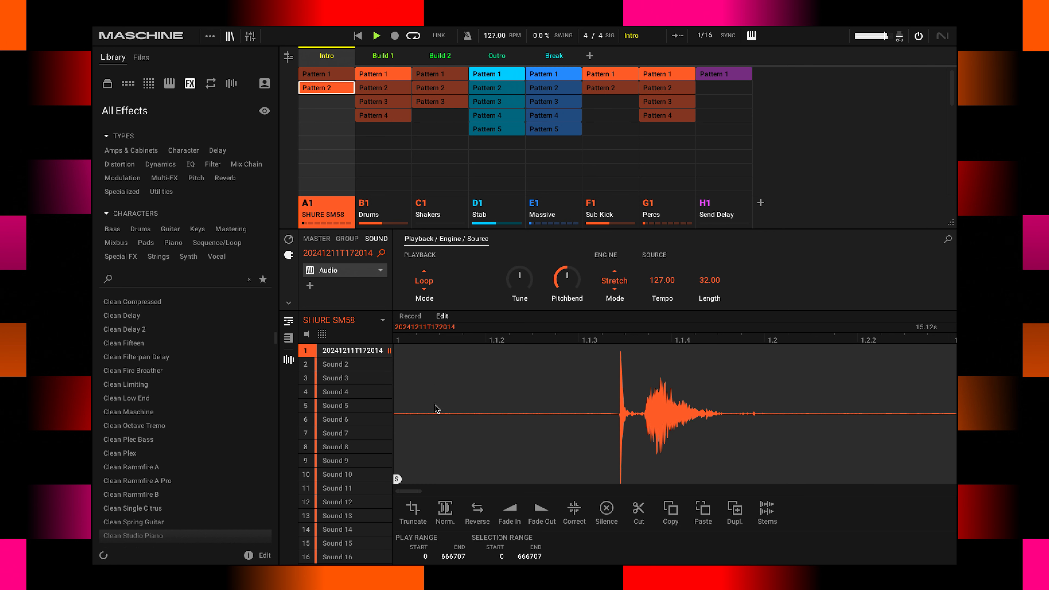
drag(397, 479, 426, 481)
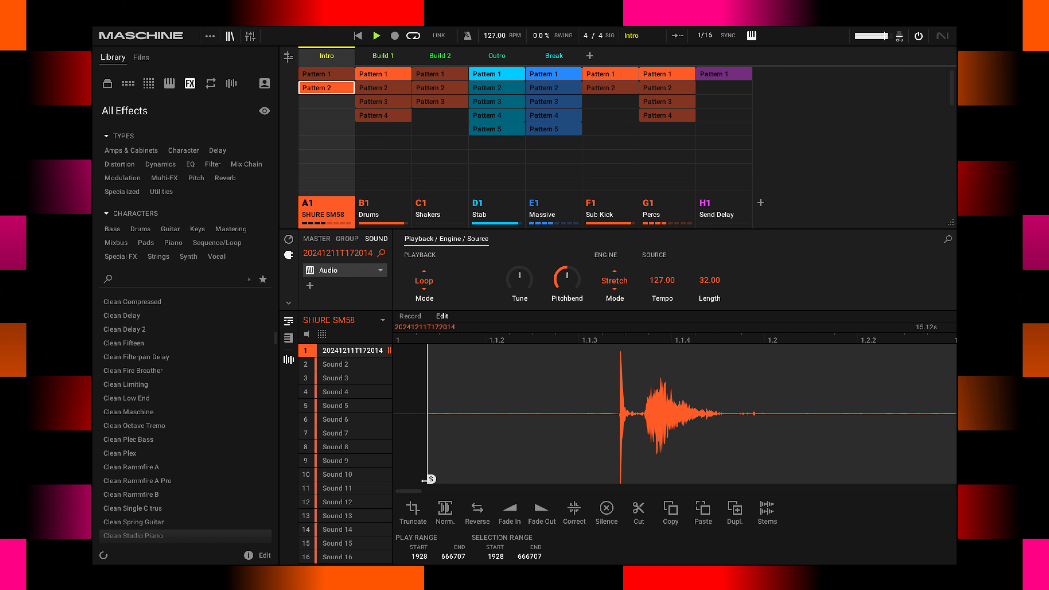
double_click(411, 491)
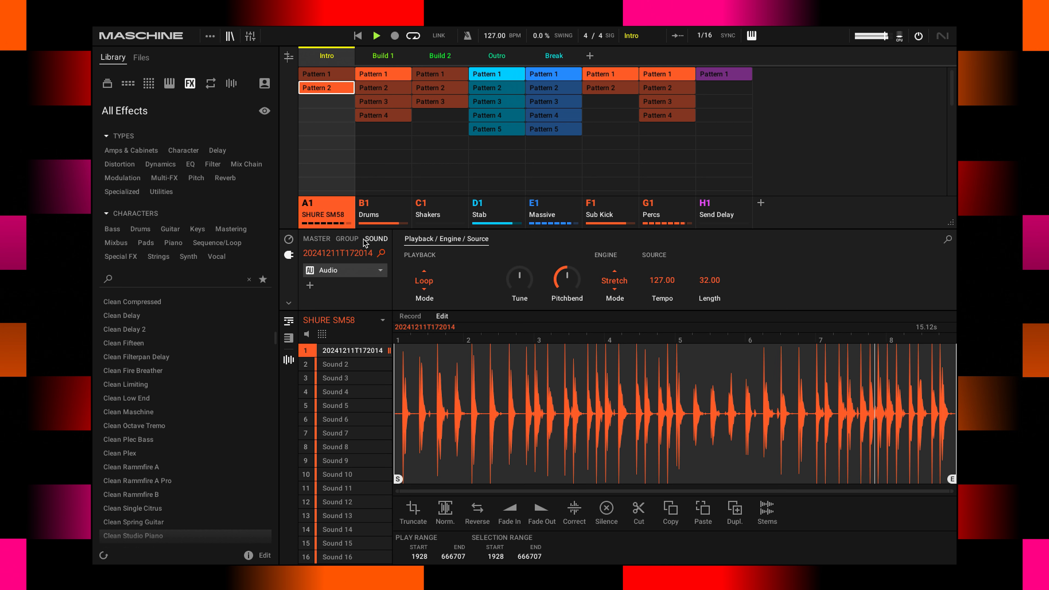
drag(520, 277, 520, 293)
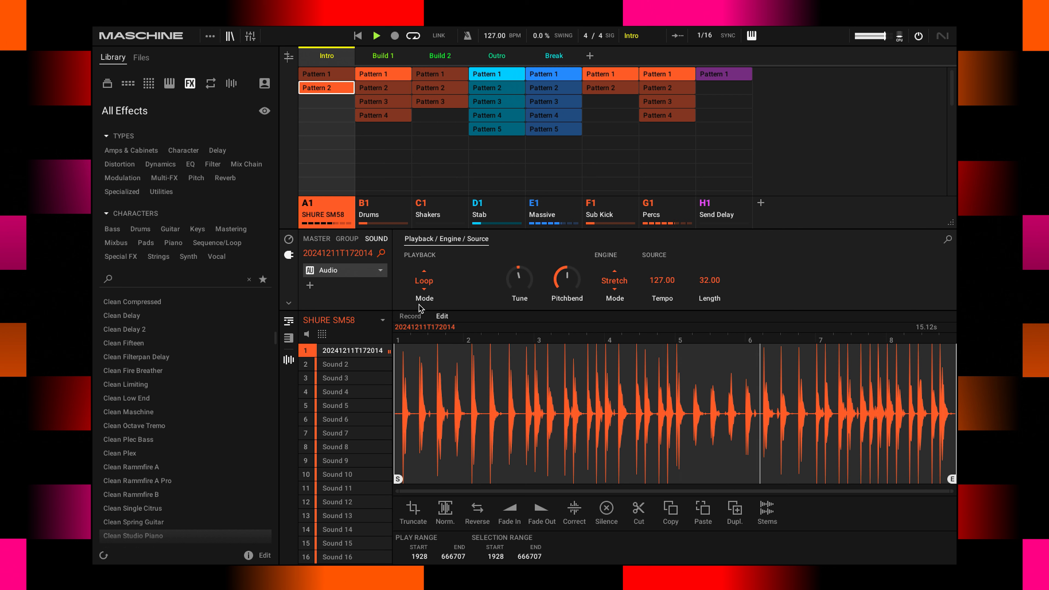
Step: Add the internal Beat Delay effect to the recorded sound, adjust its Stereo amount and lower its Mix slightly
click(310, 285)
mouse_move(345, 308)
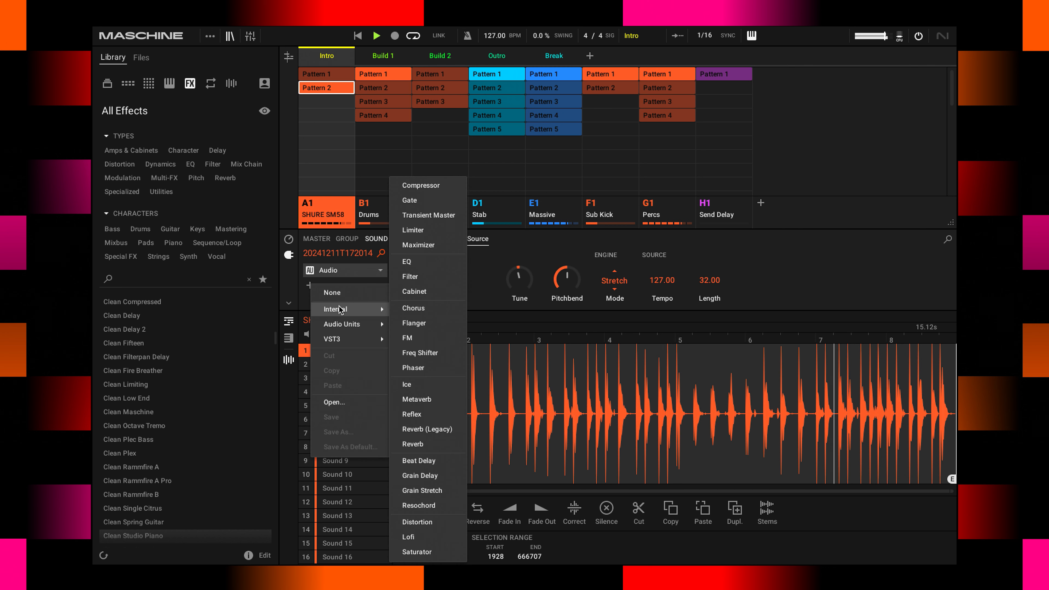
click(419, 461)
mouse_move(710, 279)
mouse_down()
mouse_move(709, 248)
mouse_move(716, 285)
mouse_up()
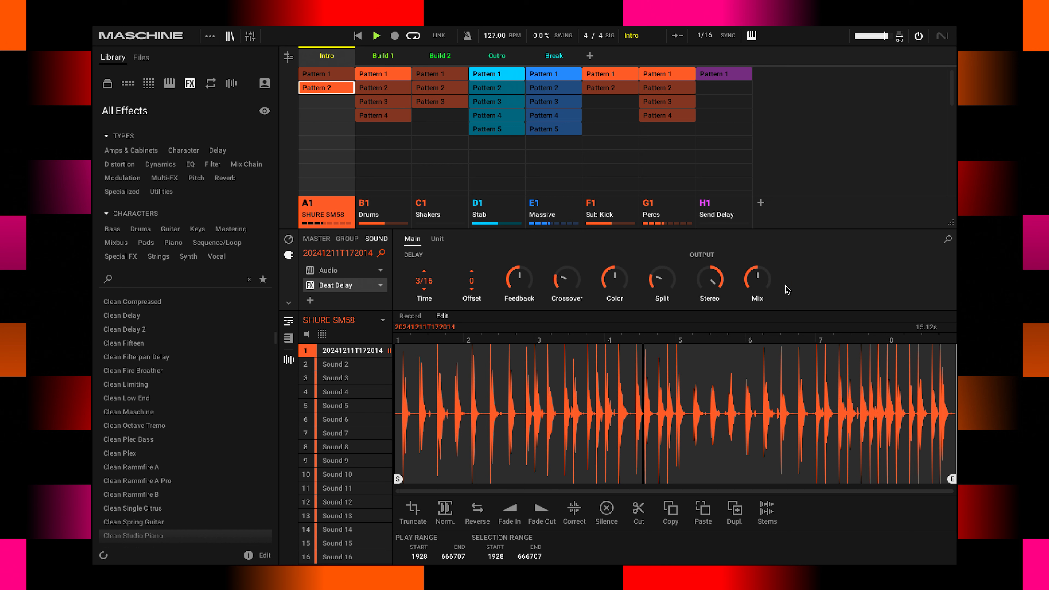
mouse_move(758, 282)
drag(757, 283, 758, 286)
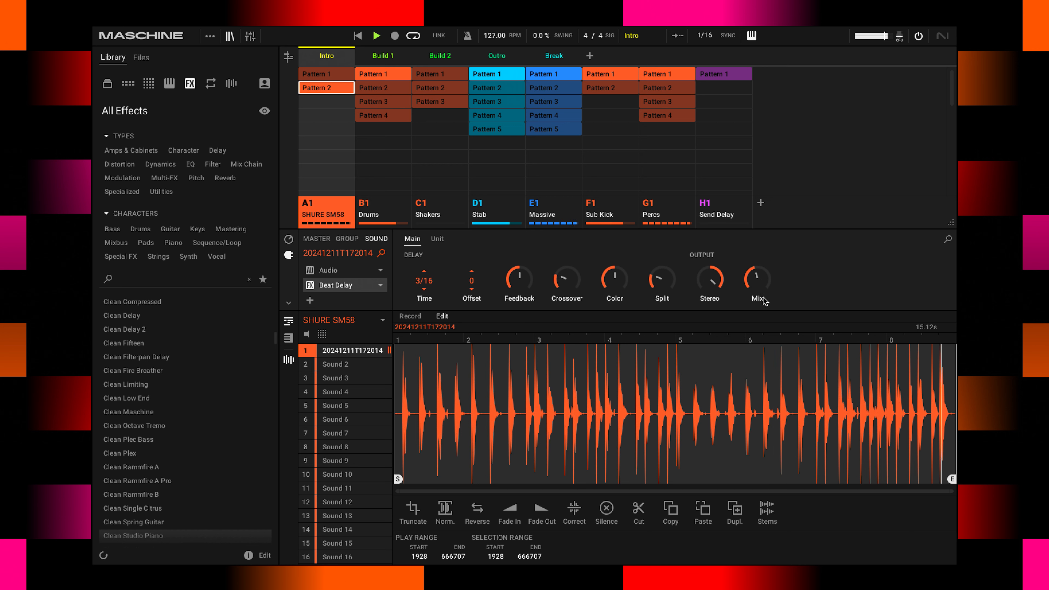
Step: In the pattern editor, shorten Pattern 2's range to one bar and shift it to start at bar 3
click(288, 362)
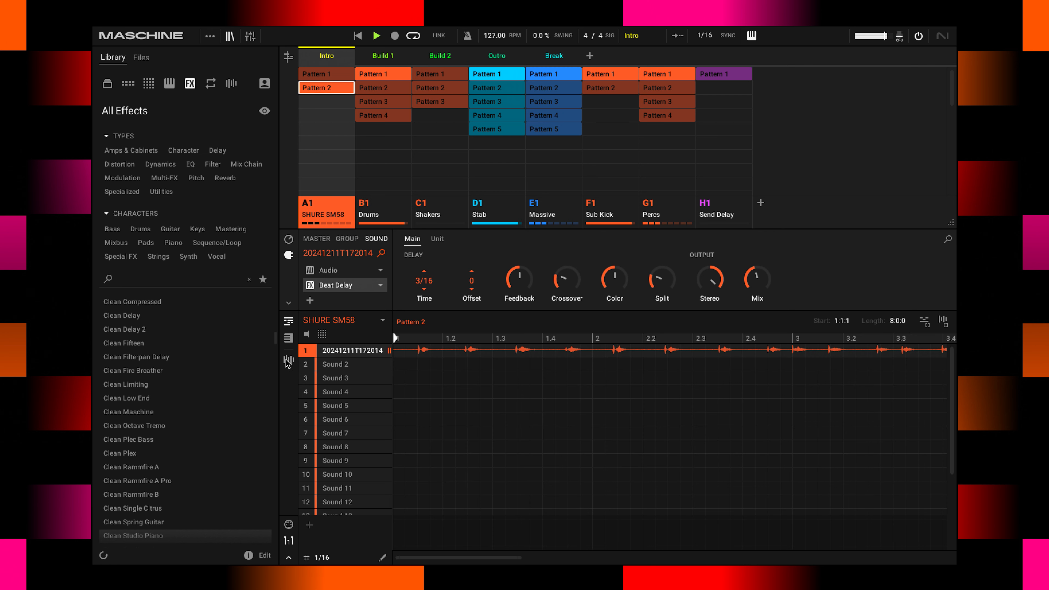
mouse_move(459, 556)
mouse_down()
mouse_move(513, 541)
mouse_move(503, 562)
mouse_move(554, 545)
mouse_up()
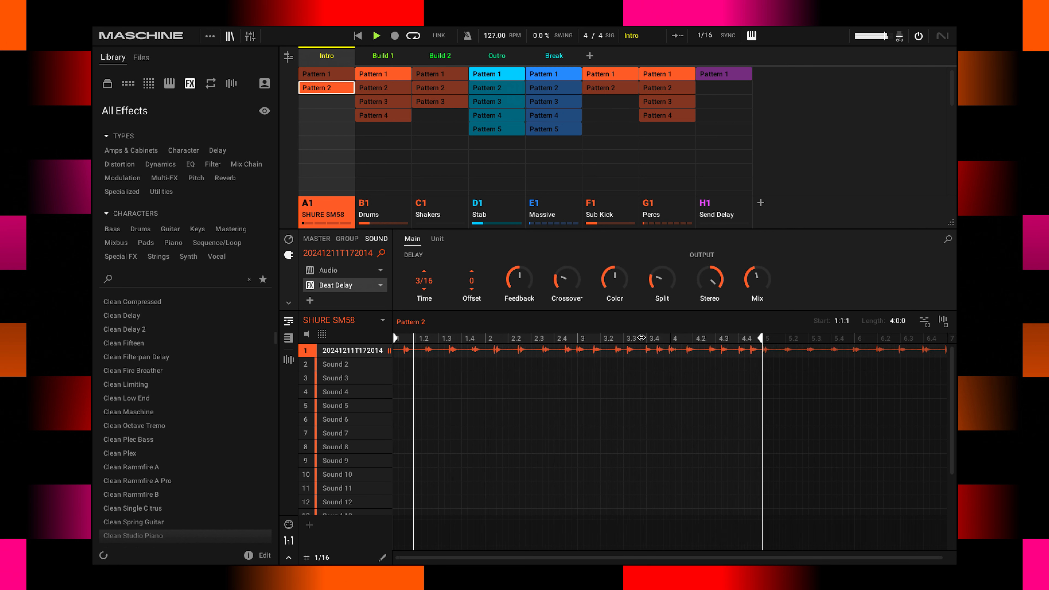
drag(762, 337, 531, 347)
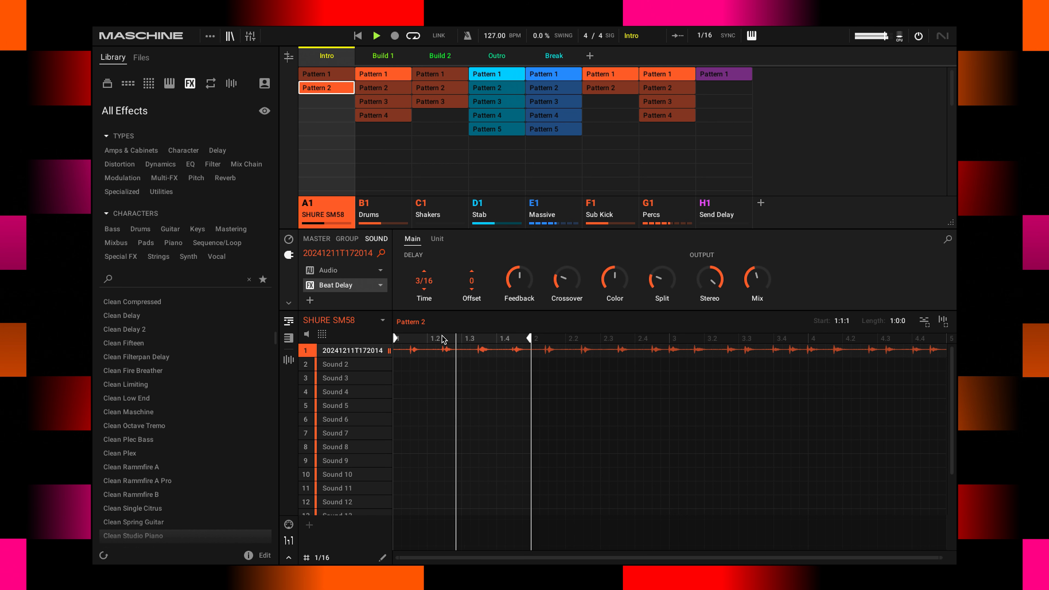
drag(470, 340, 606, 341)
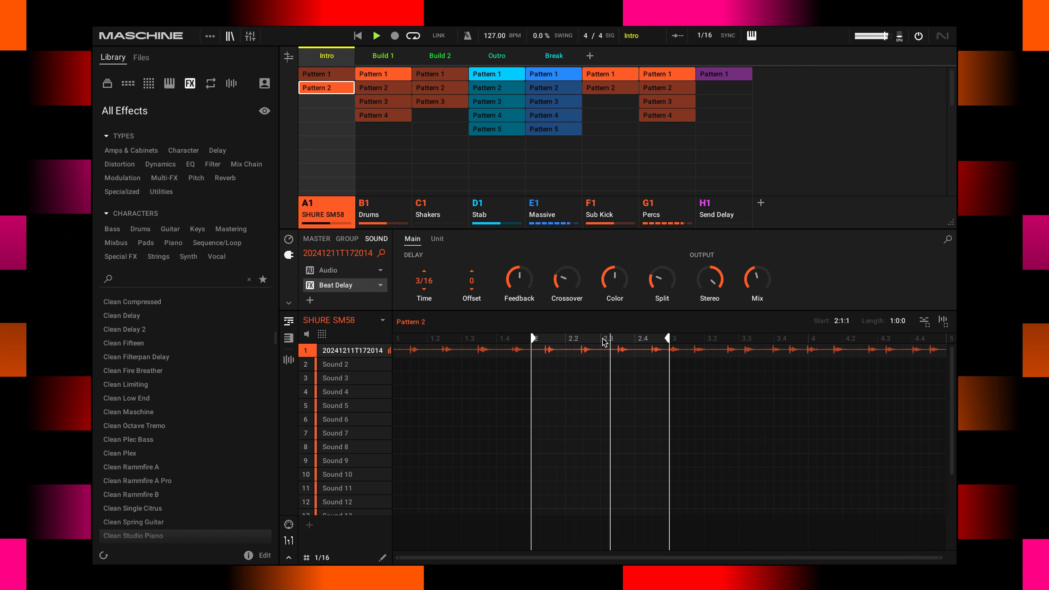
drag(607, 341, 720, 339)
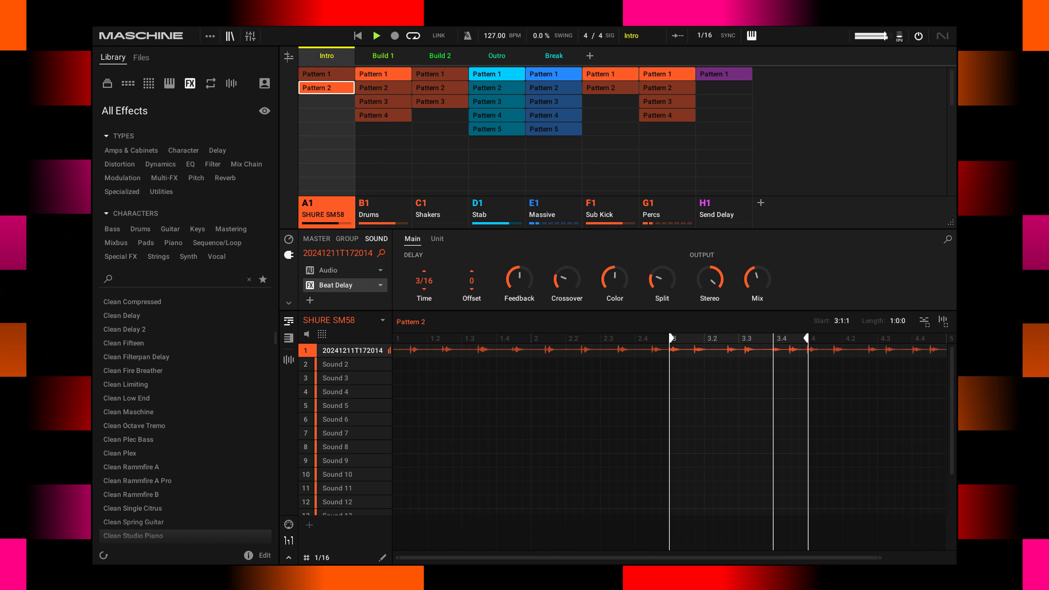
drag(583, 557, 581, 564)
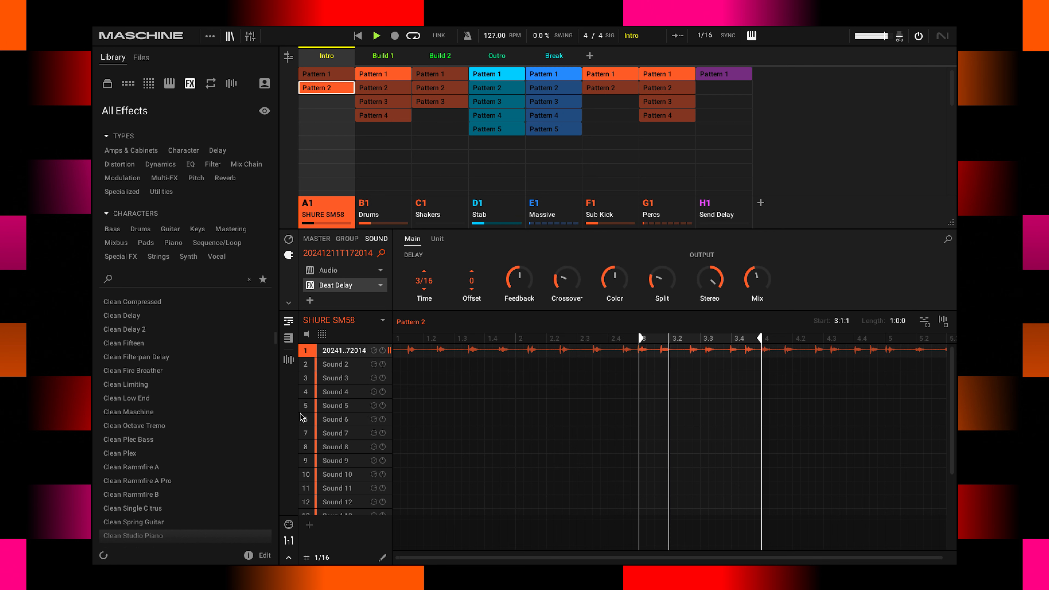
Step: Normalize the recorded take in the sample editor and stop playback
click(289, 359)
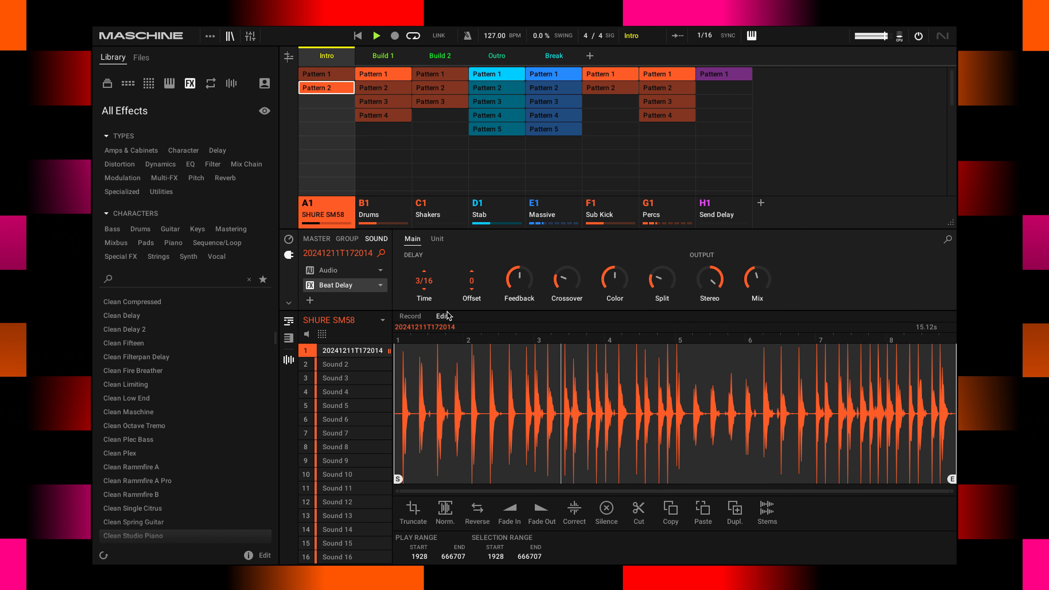
click(437, 514)
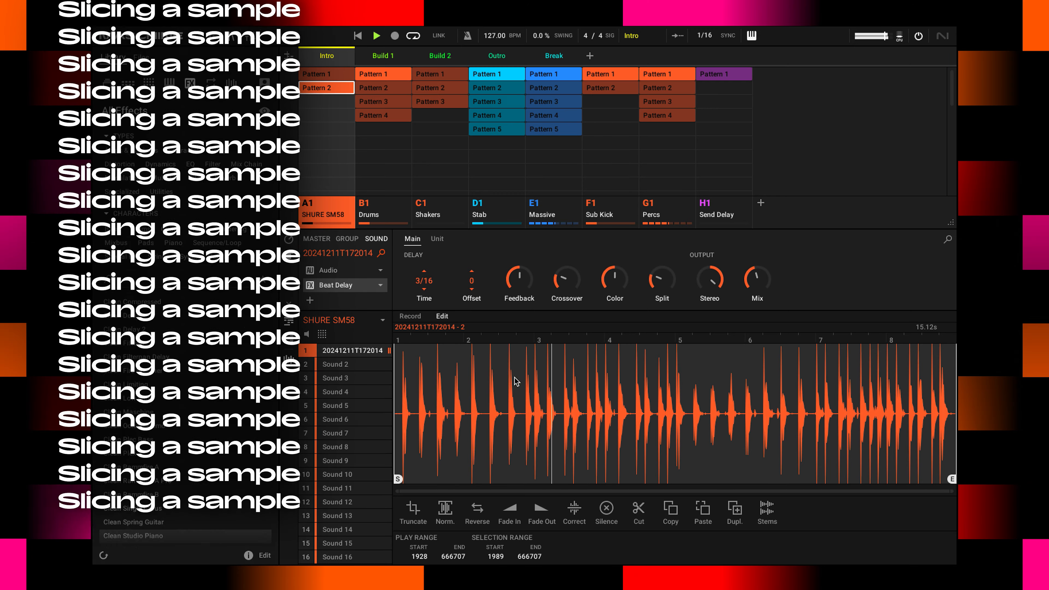
click(376, 36)
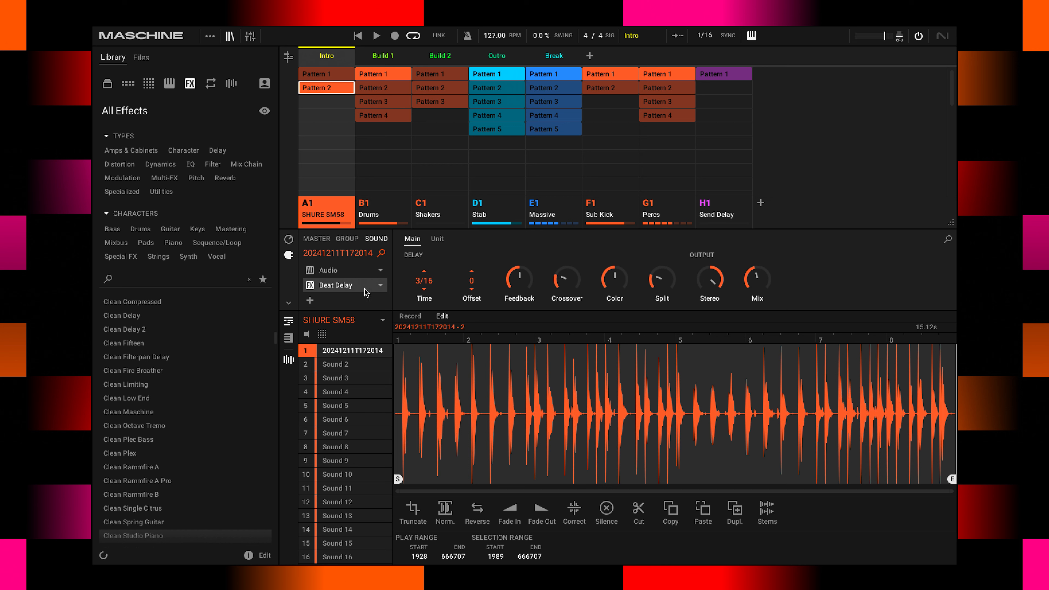
Step: Replace the Audio module on the recorded sound with the internal Sampler
click(344, 273)
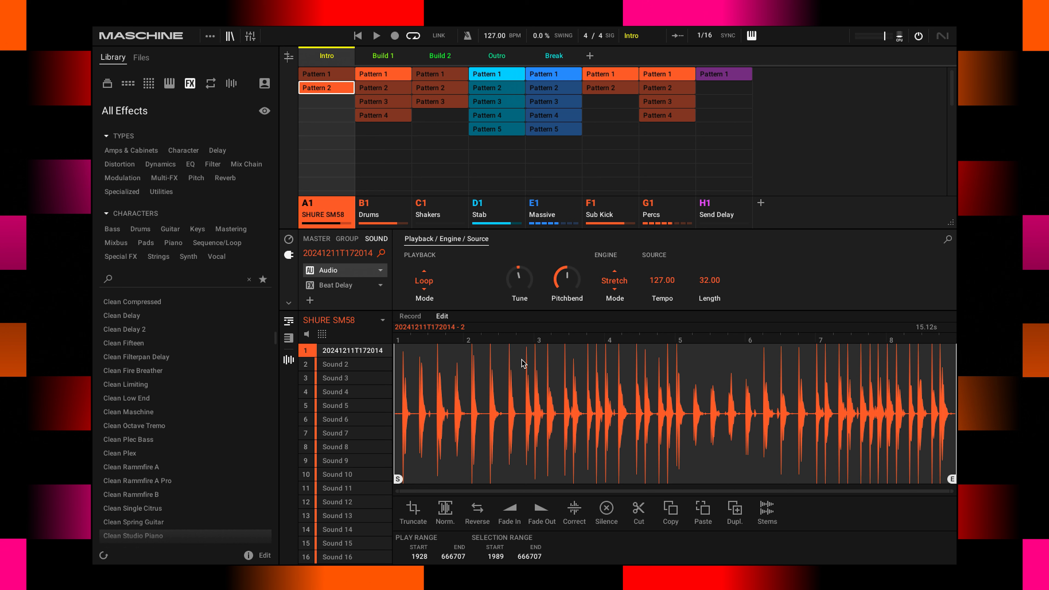
click(380, 271)
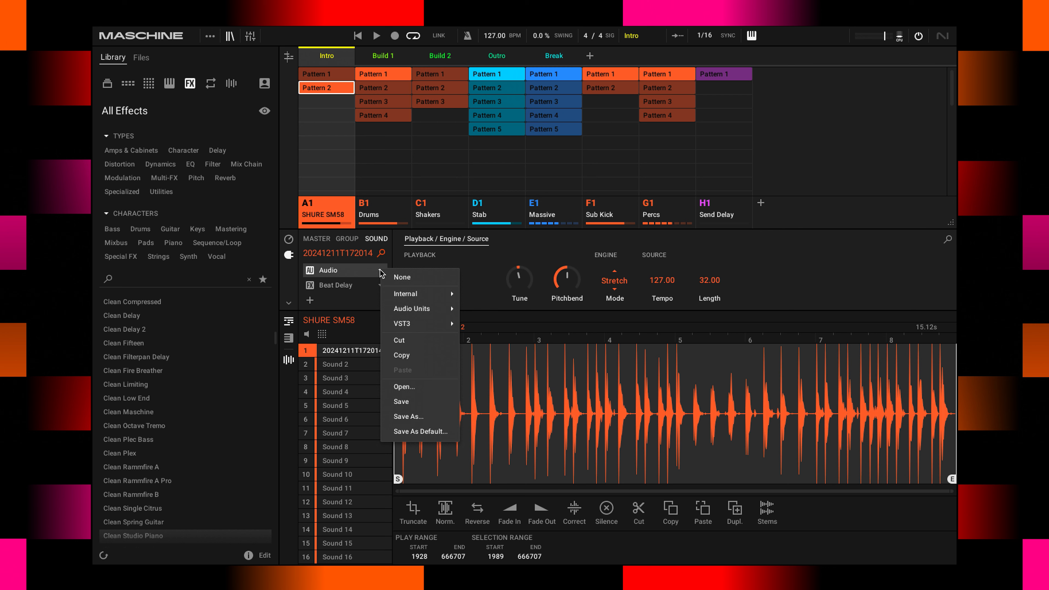
mouse_move(399, 296)
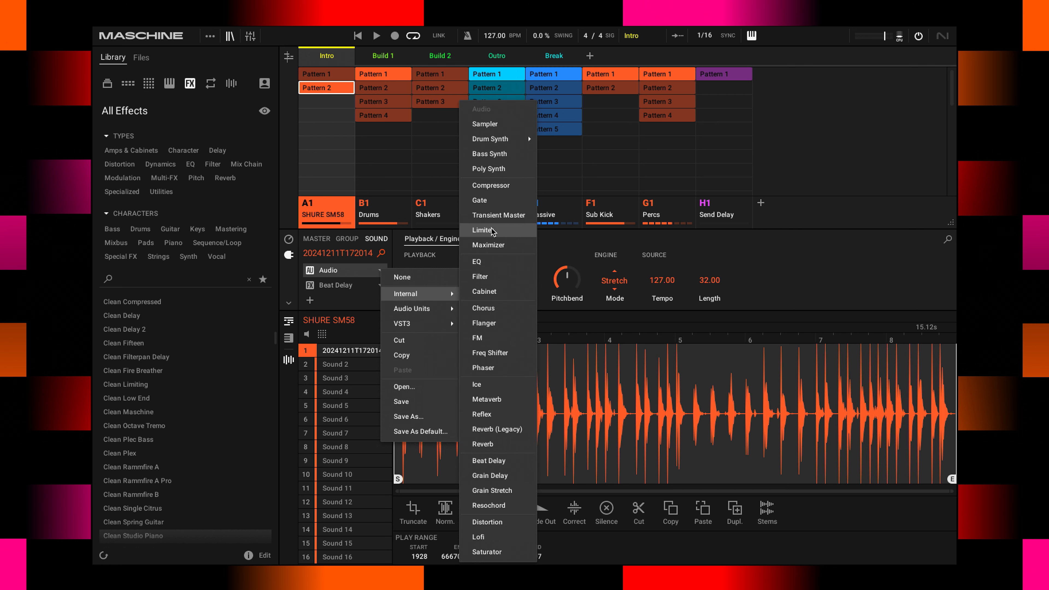
click(484, 124)
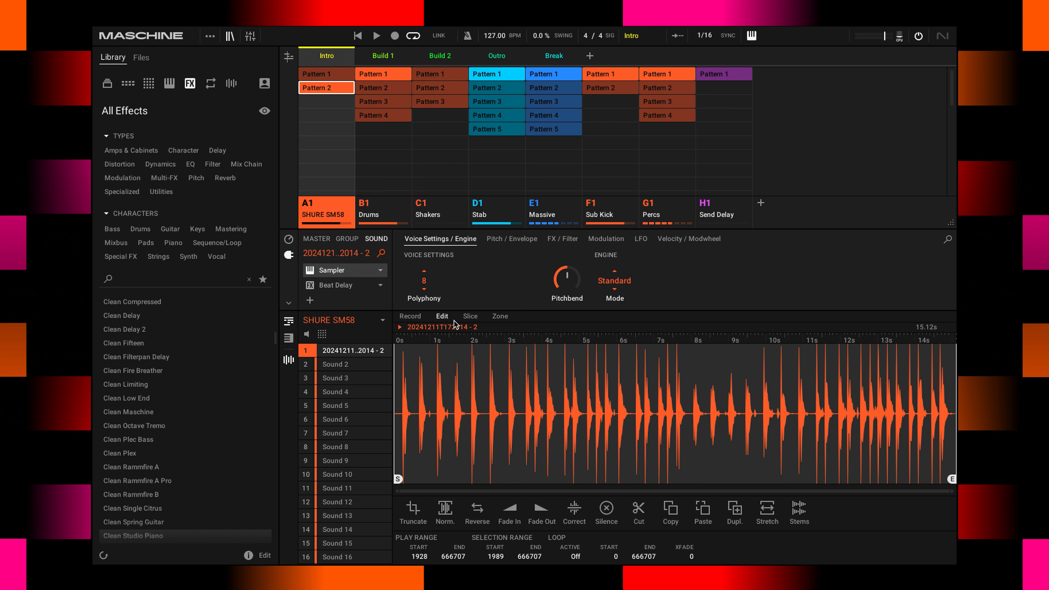
Step: Slice the recorded sample in Detect mode with the sensitivity set to 69 %
click(470, 317)
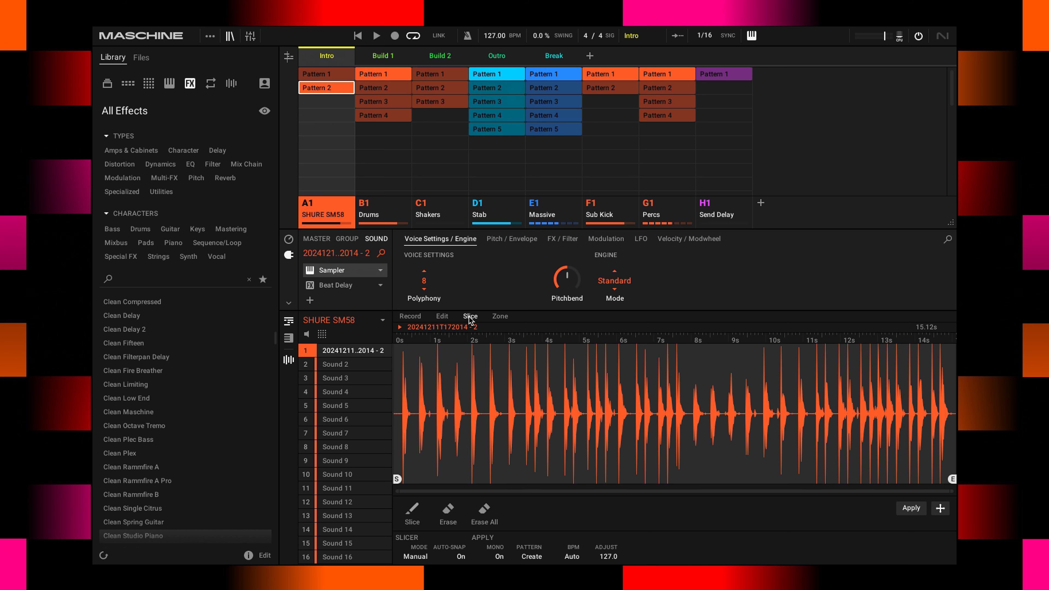
click(501, 316)
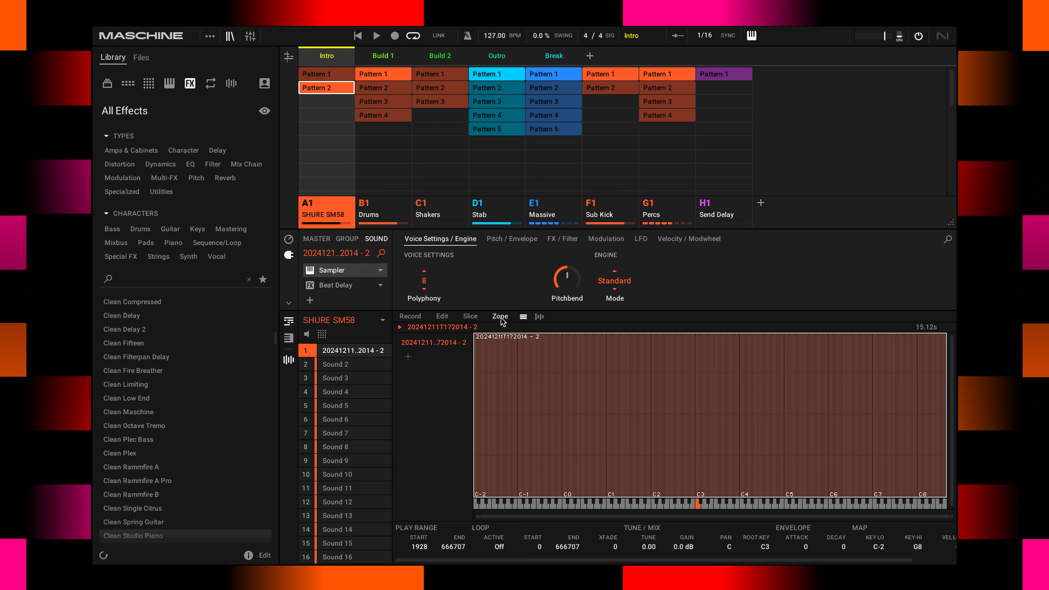
click(470, 317)
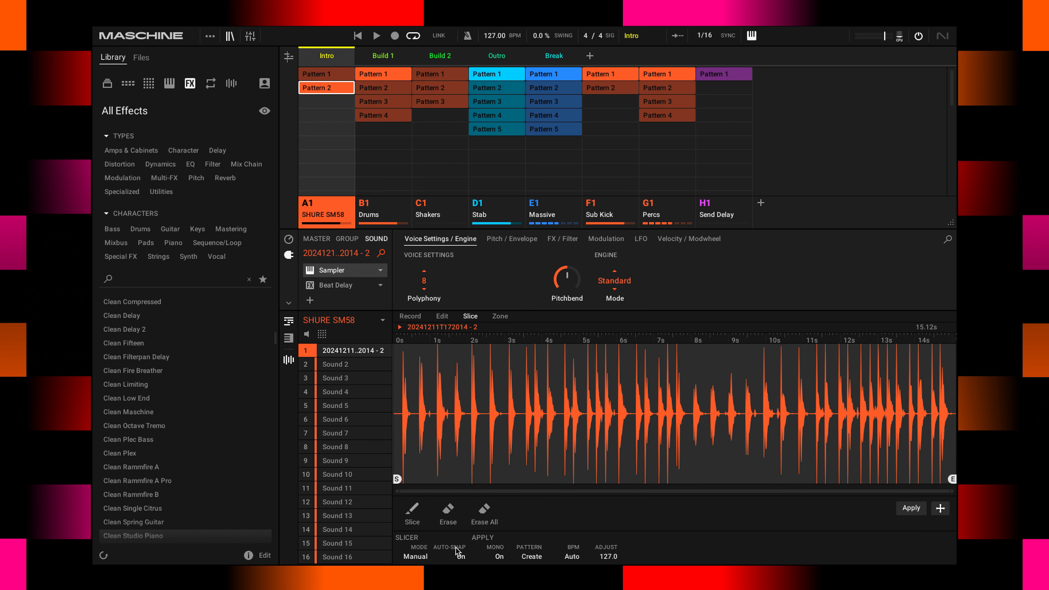
click(423, 560)
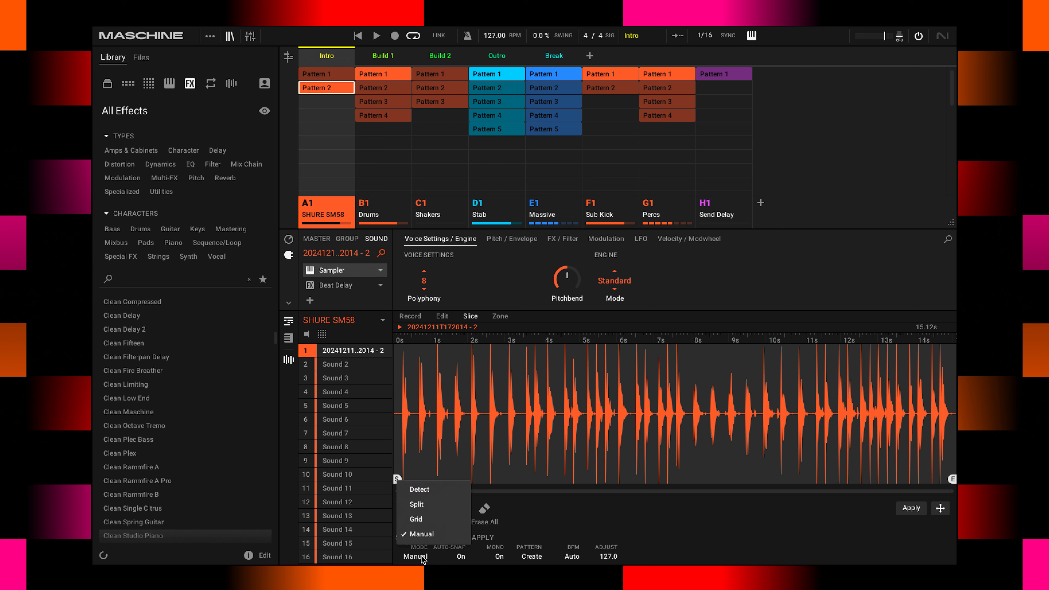
click(419, 489)
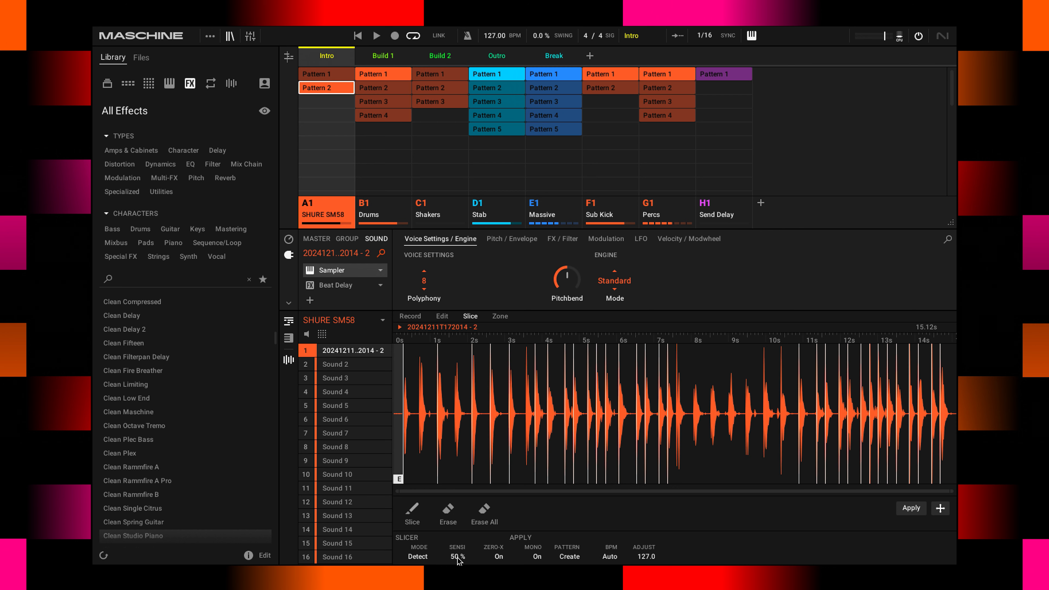
drag(457, 558, 457, 537)
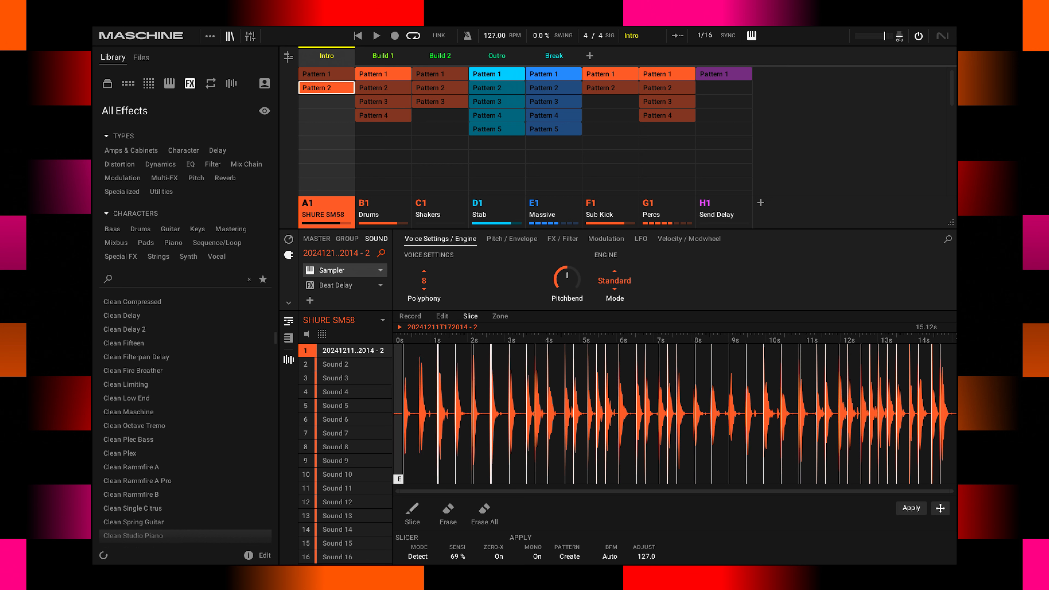